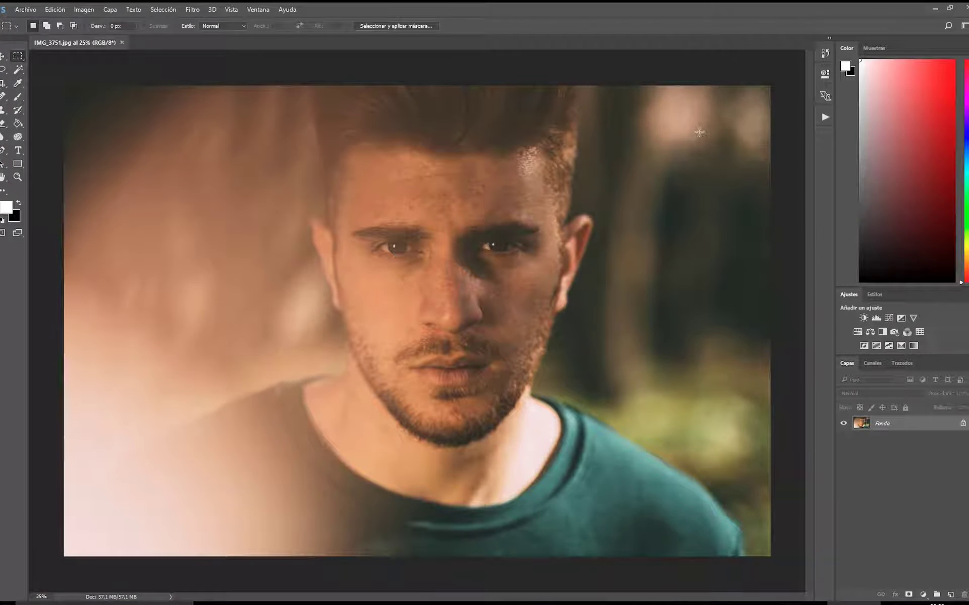
Browse the Filtro menu for the IMG_3751.jpg portrait down to the Licuar filter.
click(184, 10)
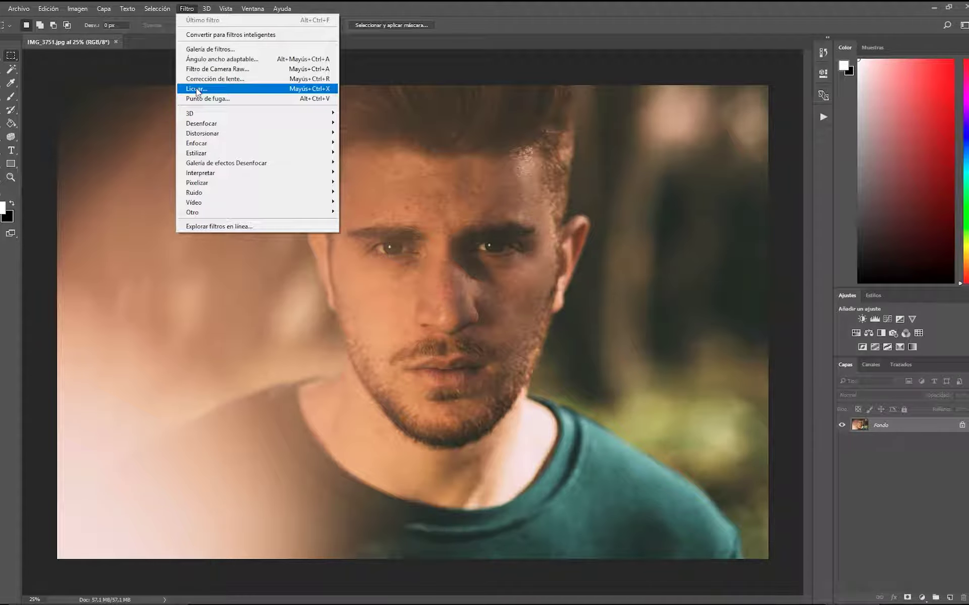
Duplicate the Fondo layer as Fondo copia and bring the Filtro menu up again.
right_click(908, 426)
click(882, 444)
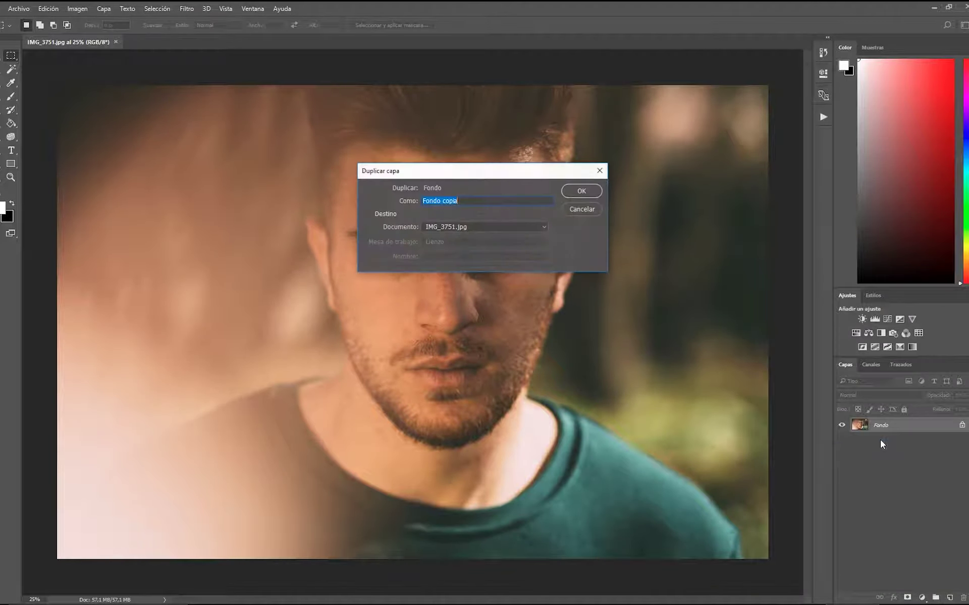
key(Return)
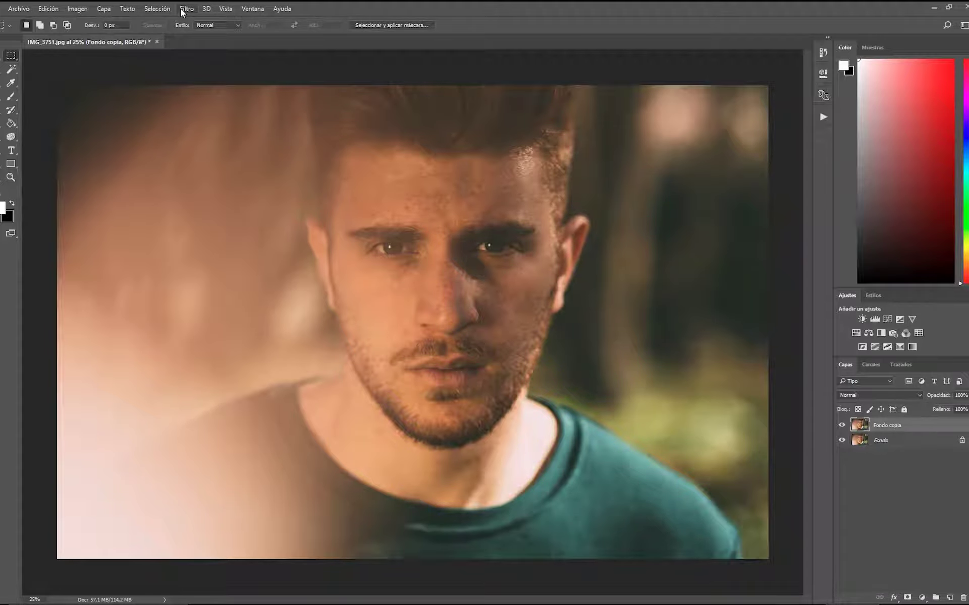
click(185, 9)
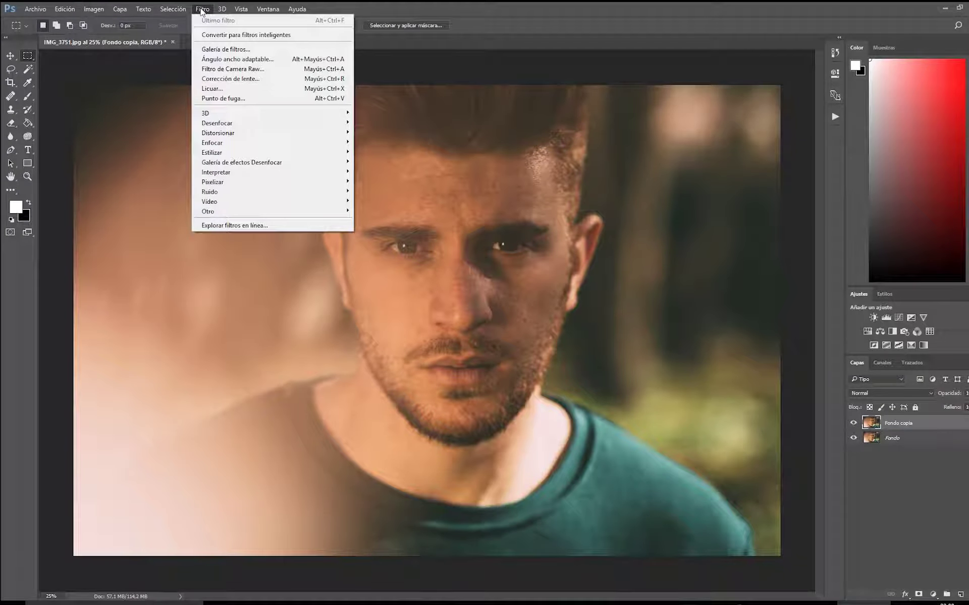
click(209, 89)
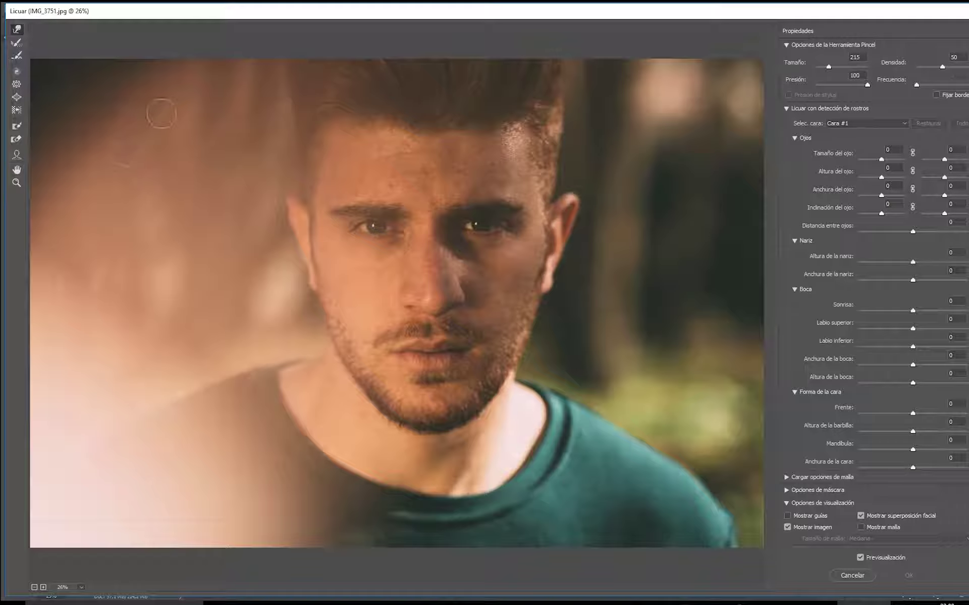
click(786, 108)
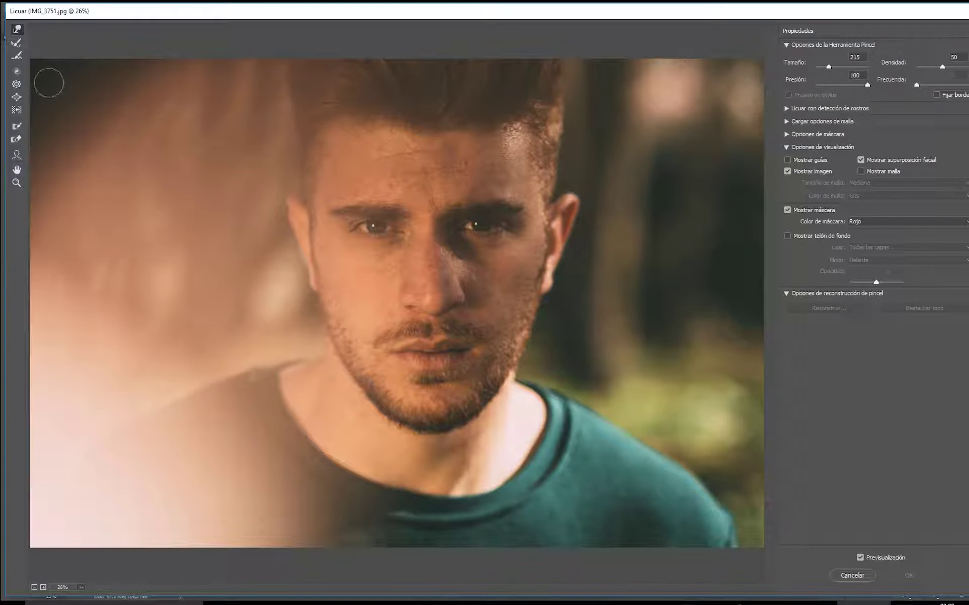
click(908, 576)
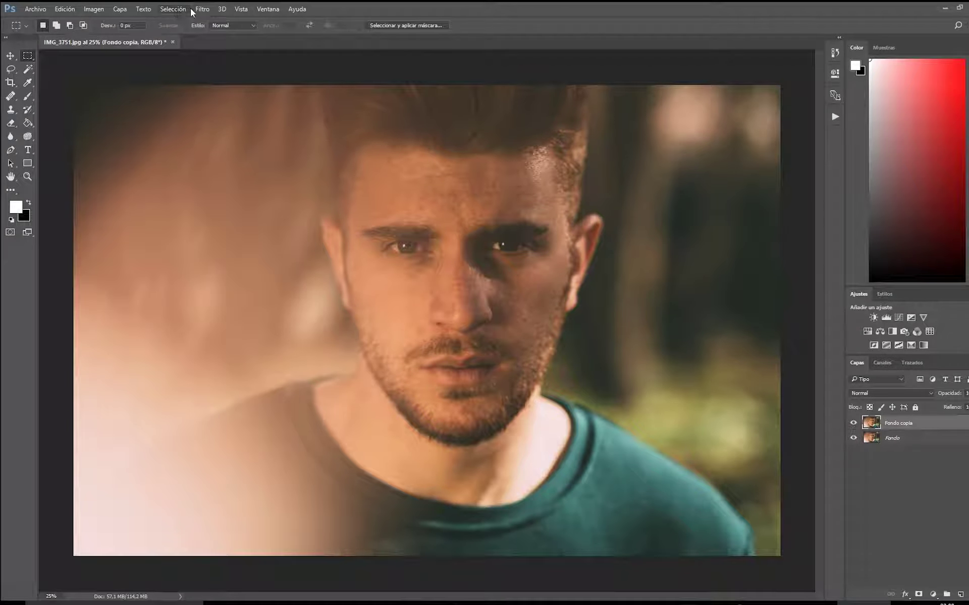
click(198, 9)
Run Licuar on Fondo copia and warp the temple and right eyebrow tail outward with brush 189.
click(216, 89)
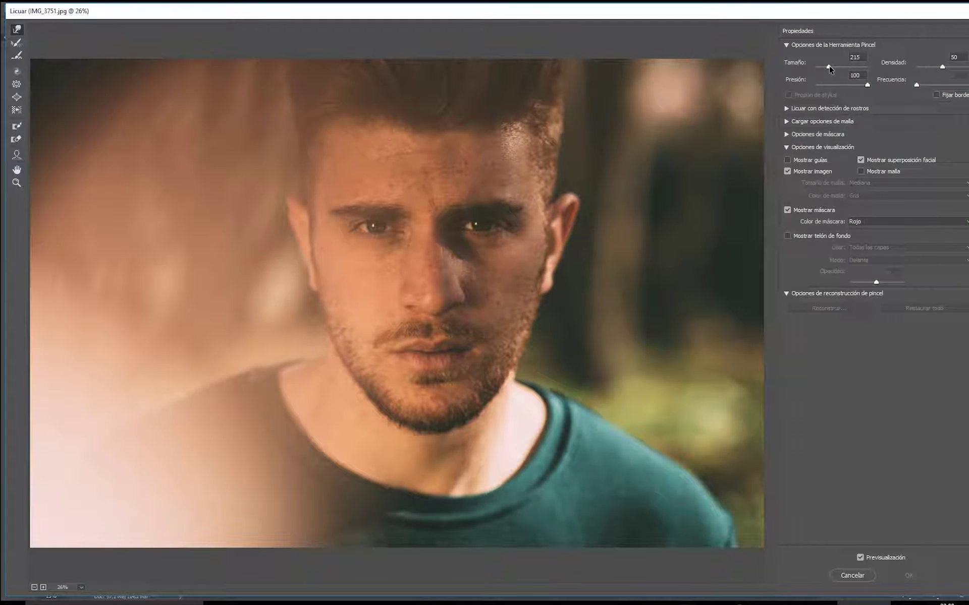
drag(832, 66, 835, 67)
drag(318, 169, 298, 152)
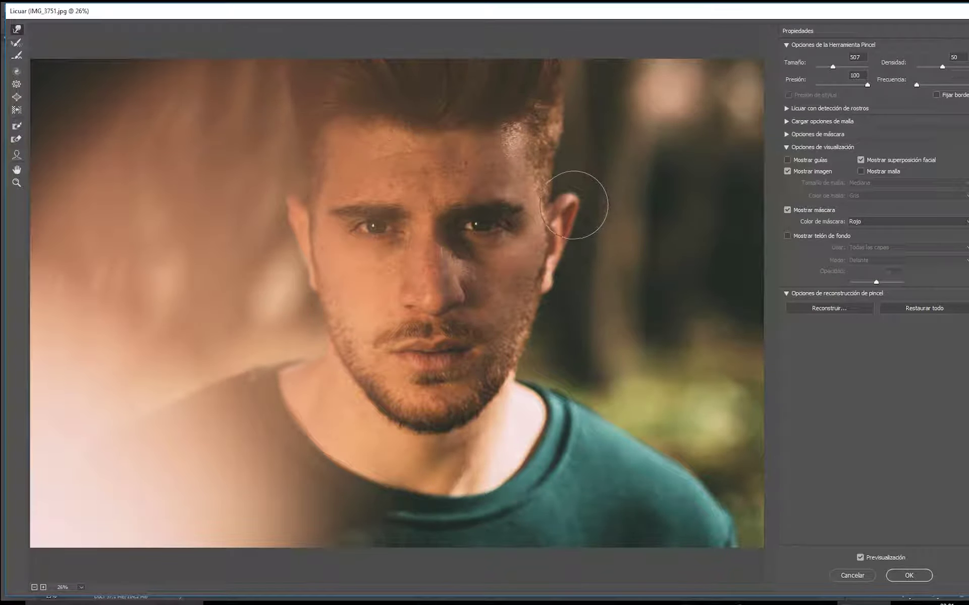
drag(832, 66, 828, 66)
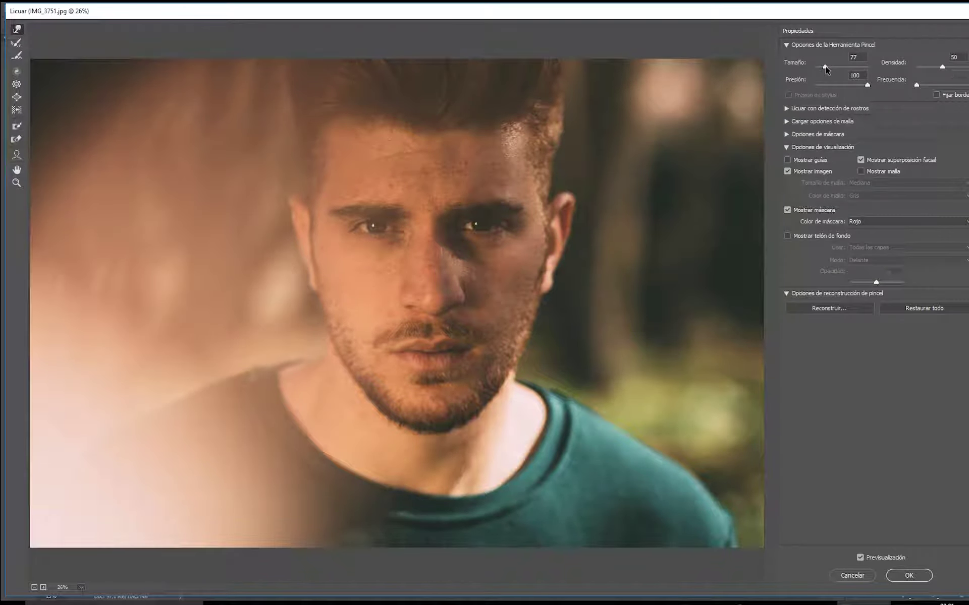
drag(514, 211, 524, 205)
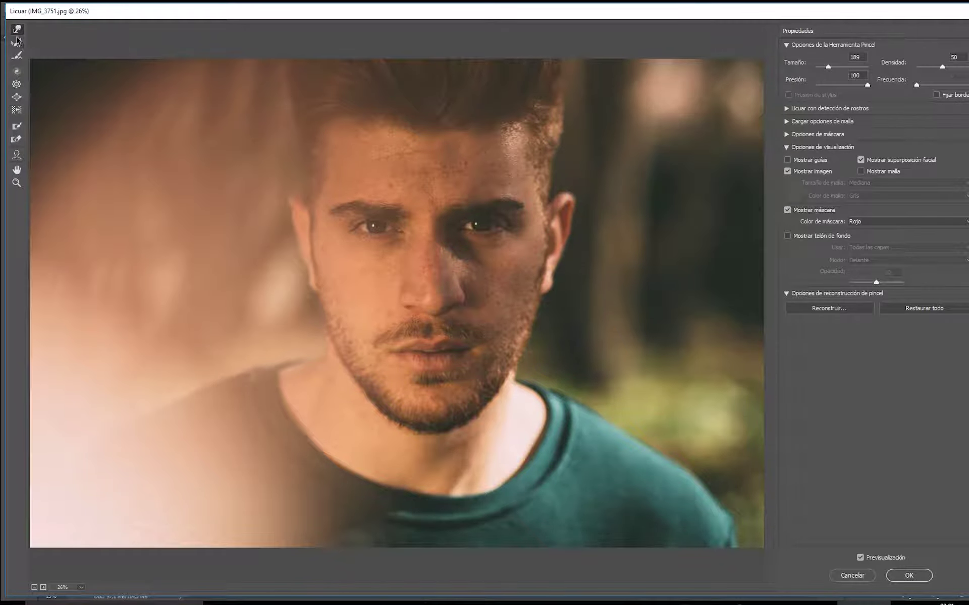
Bloat the lips twice with the Bloat tool to make them fuller.
click(17, 84)
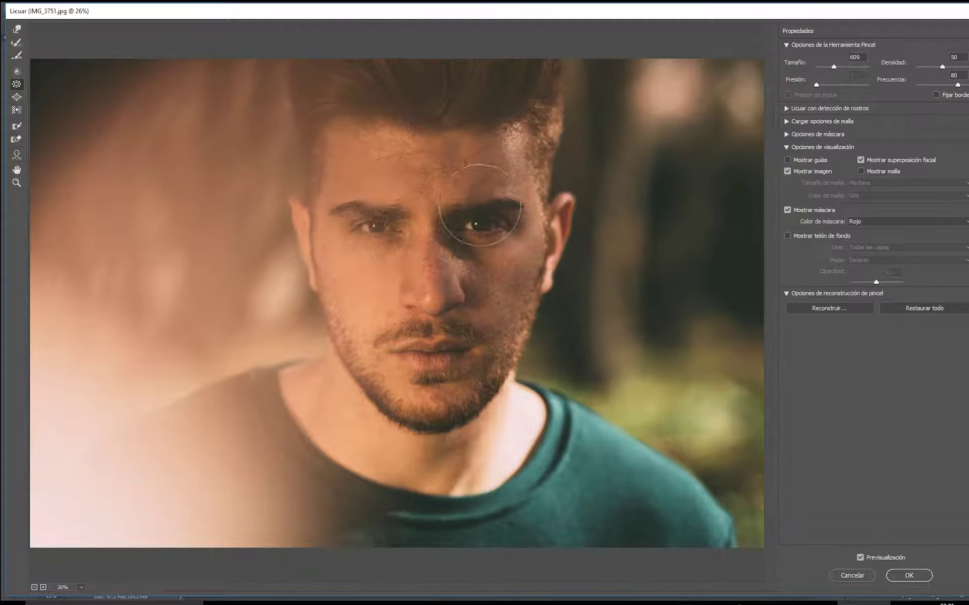
click(16, 97)
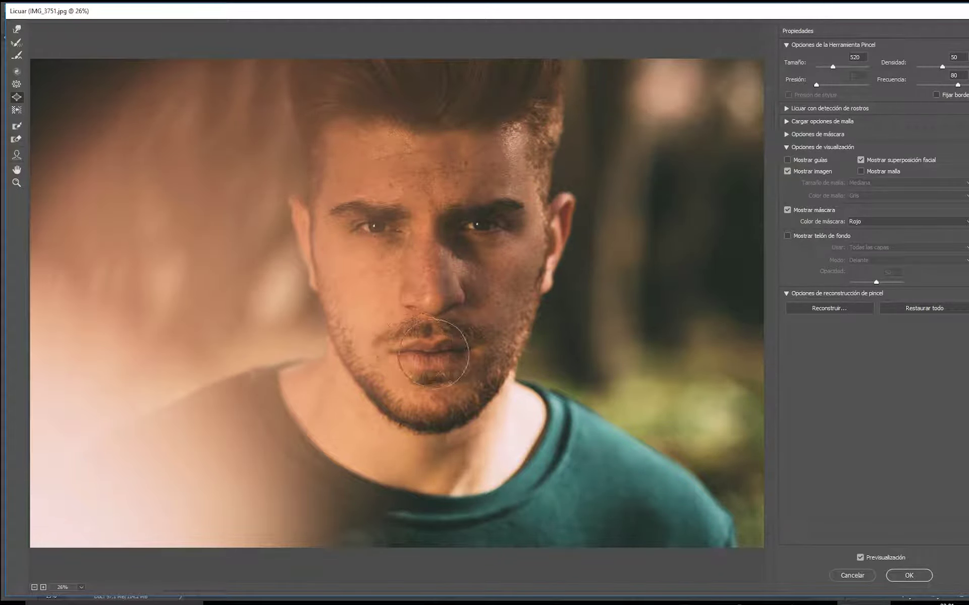
click(432, 353)
click(434, 348)
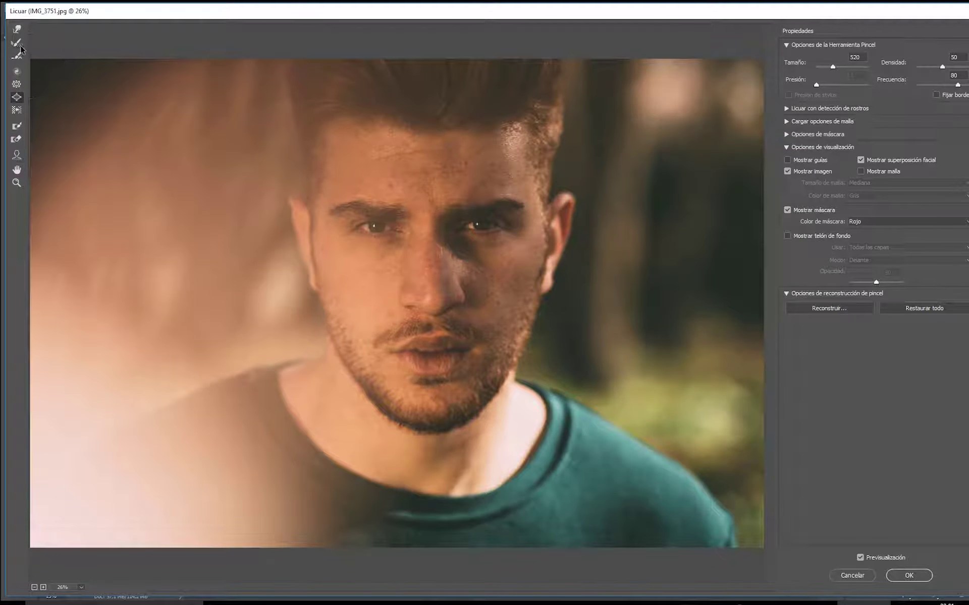
With Forward Warp at brush 378, nudge the lips, nose bridge and right eye area.
click(17, 29)
mouse_move(465, 350)
mouse_down()
mouse_move(402, 353)
mouse_move(475, 352)
mouse_up()
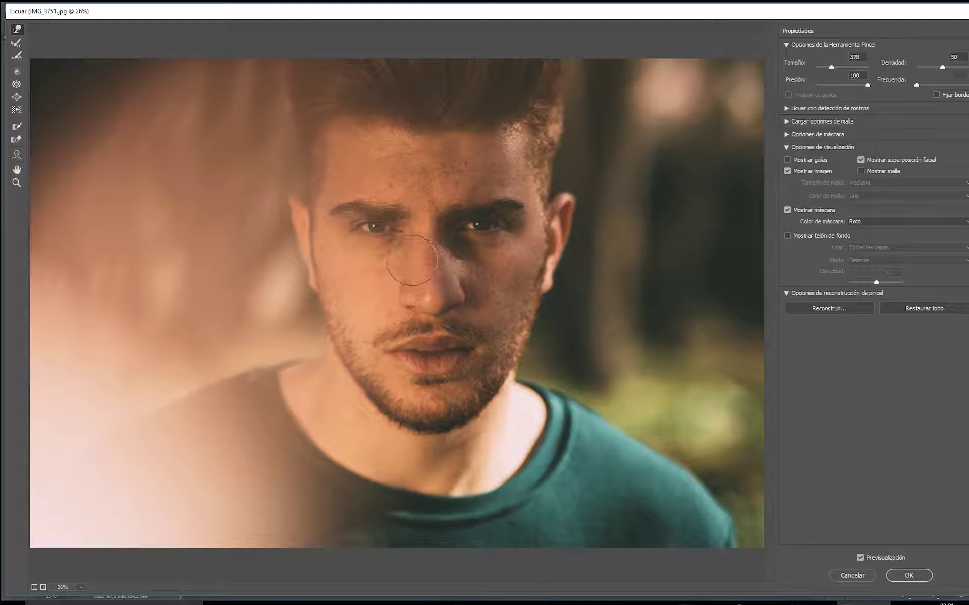
drag(422, 259, 415, 253)
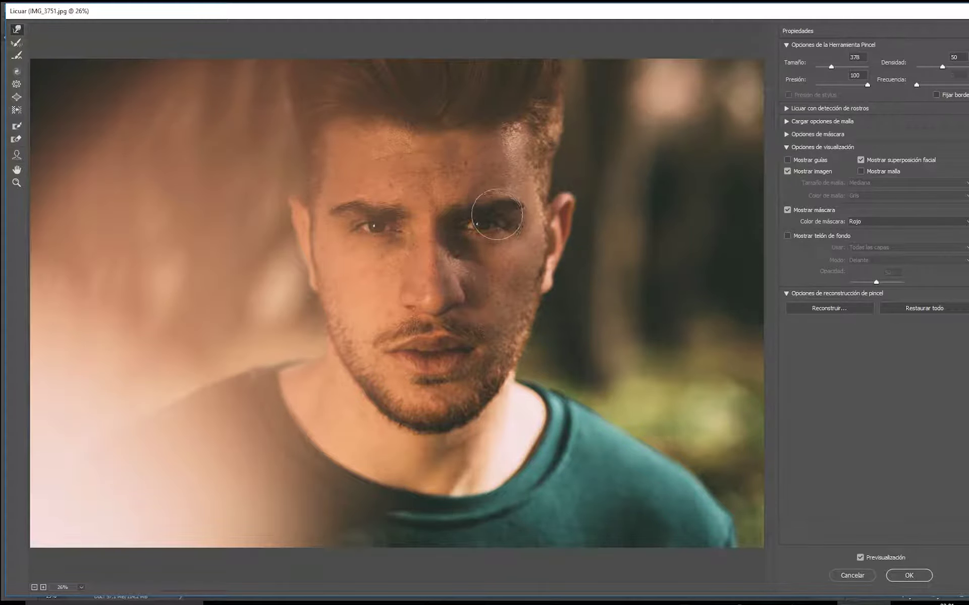
drag(492, 216, 500, 240)
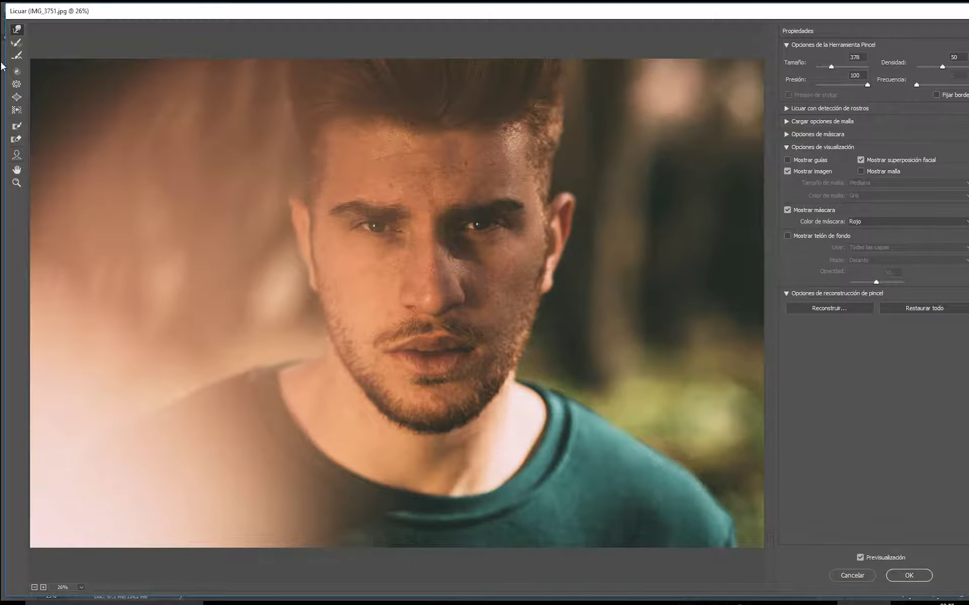
Reconstruct the warped mouth and chin with a 1067 brush, ending on the Face tool.
click(15, 55)
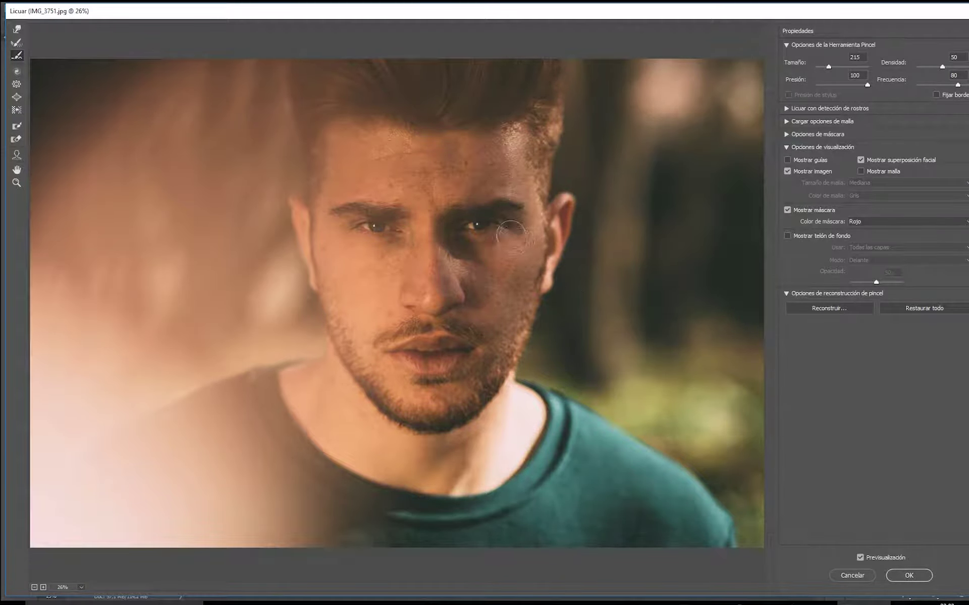
click(17, 42)
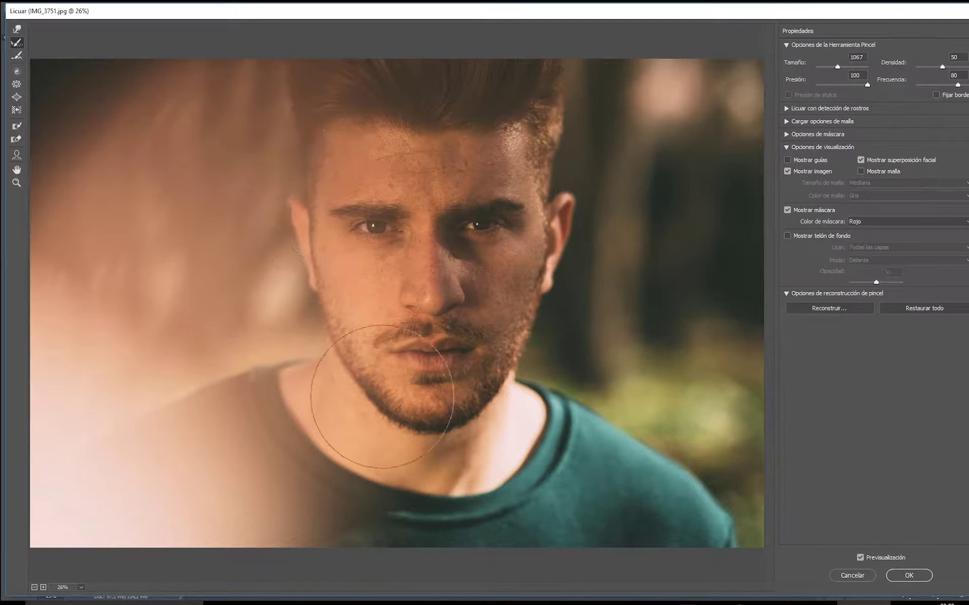
drag(589, 140, 472, 335)
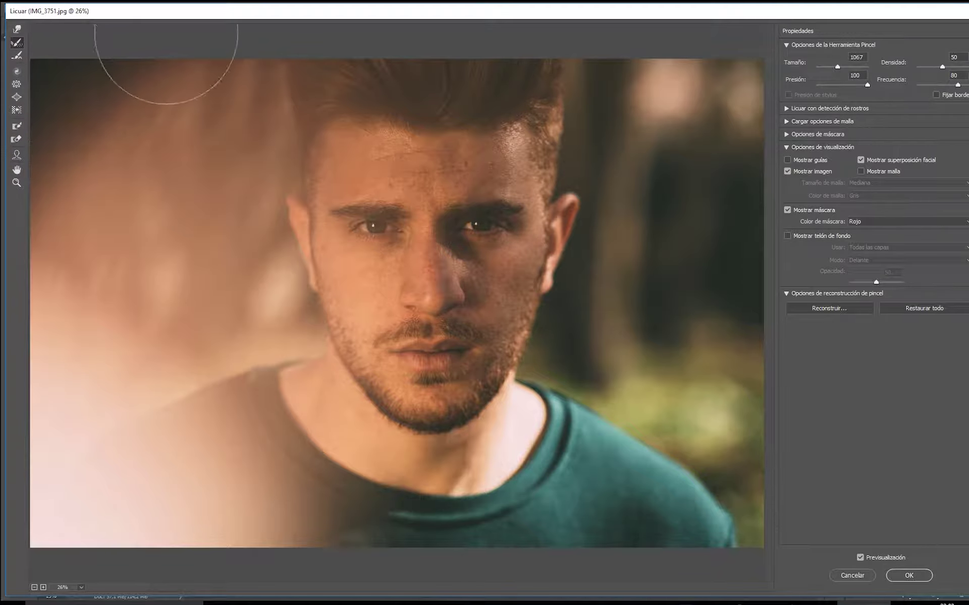
click(17, 155)
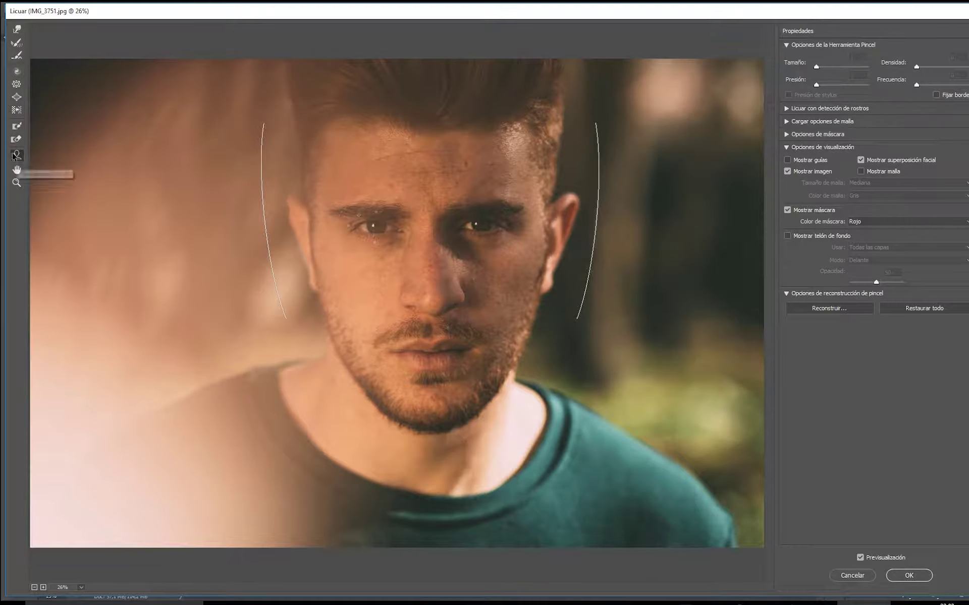
mouse_move(372, 225)
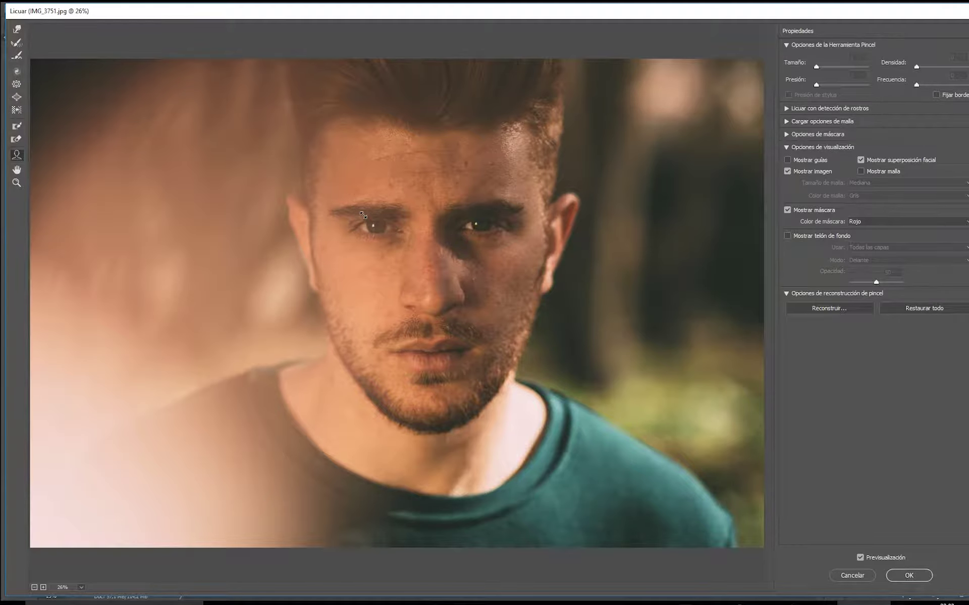
Try a smaller left eye, eye tilt 23 and forehead 100, then reset and set nose height -45.
drag(363, 216, 367, 219)
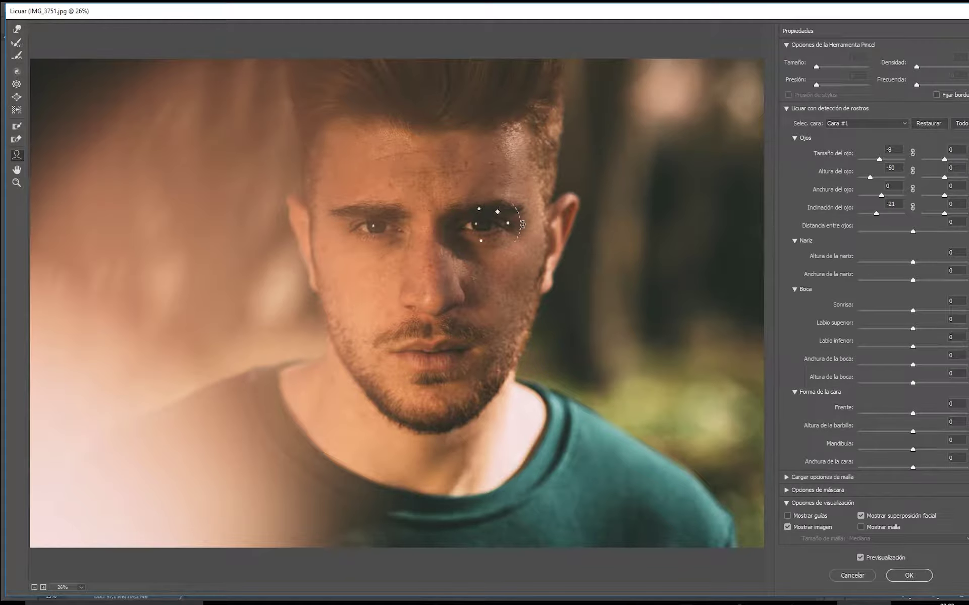
drag(526, 222, 524, 225)
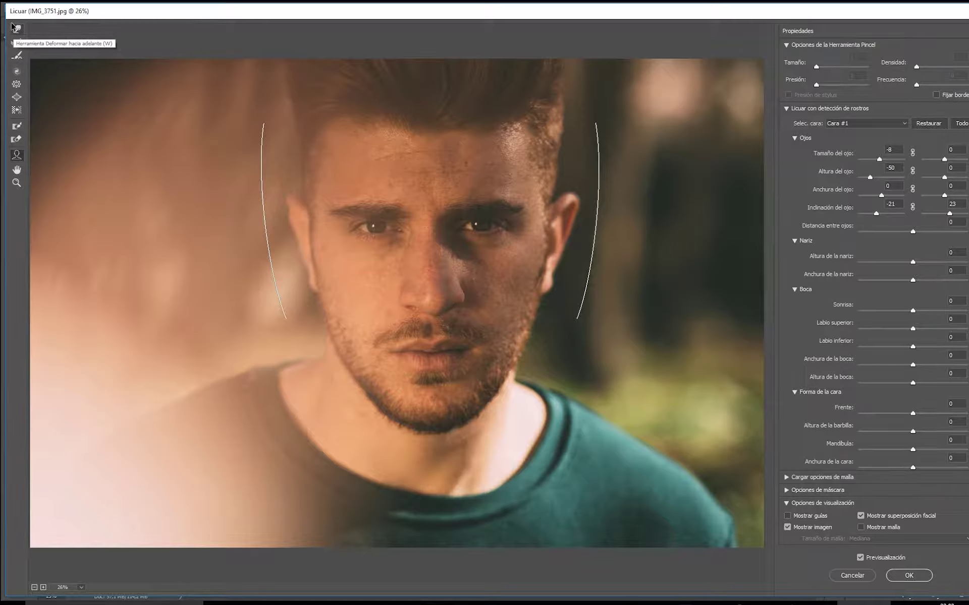
mouse_move(431, 250)
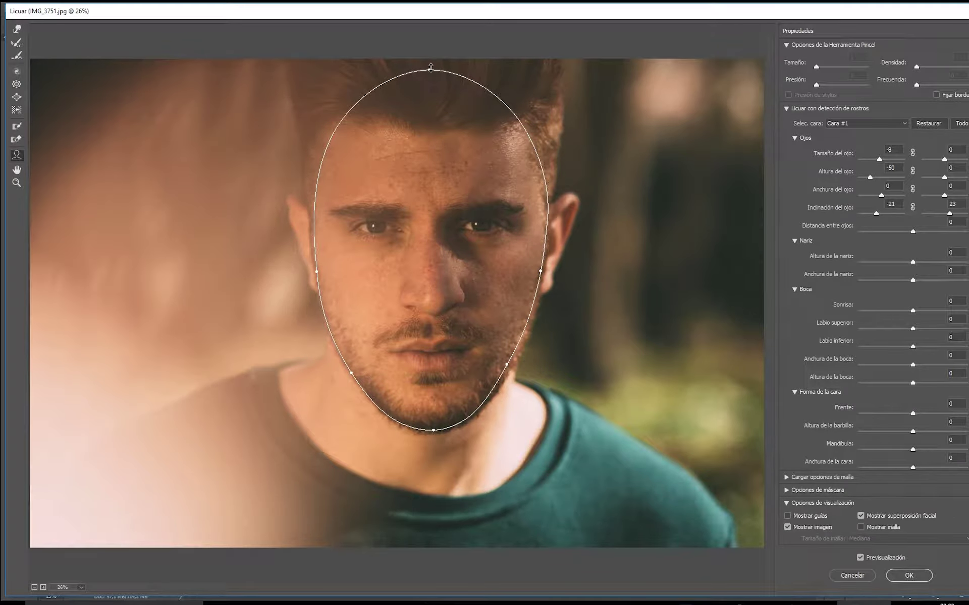
drag(431, 67, 430, 35)
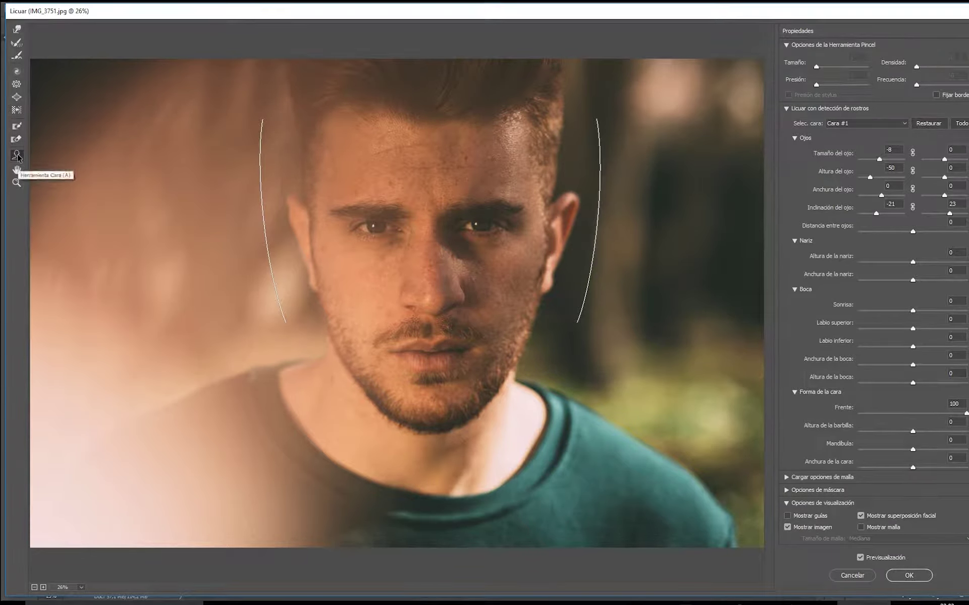
click(946, 123)
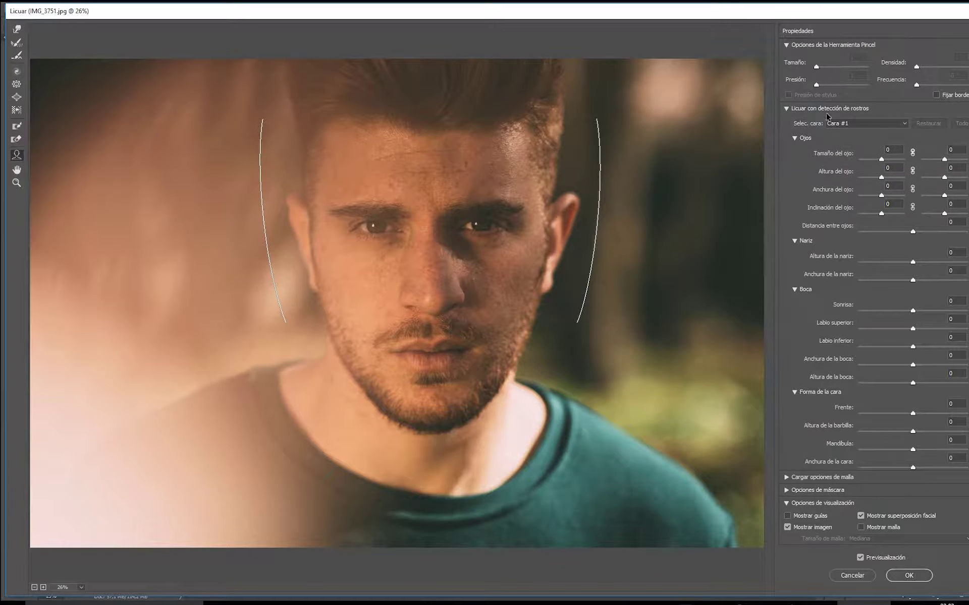
drag(431, 309, 430, 315)
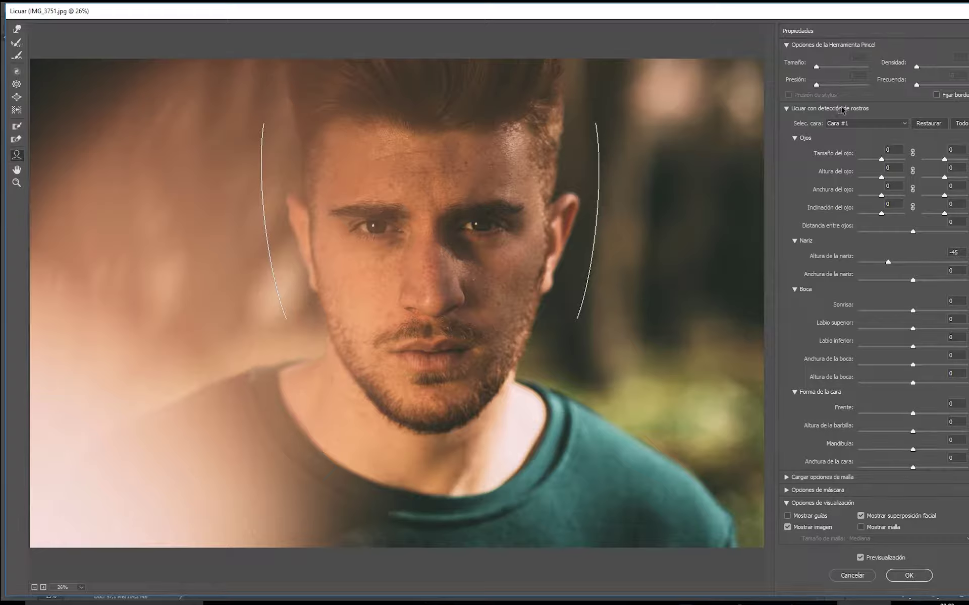
Reset the nose to 0, set eye size 33, and link eye heights at 68.
click(887, 124)
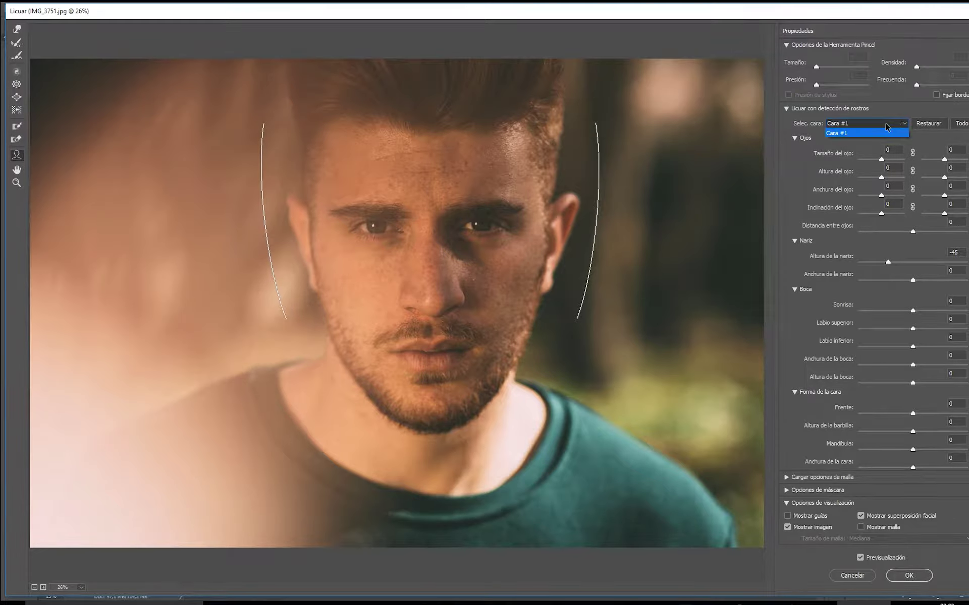
click(929, 126)
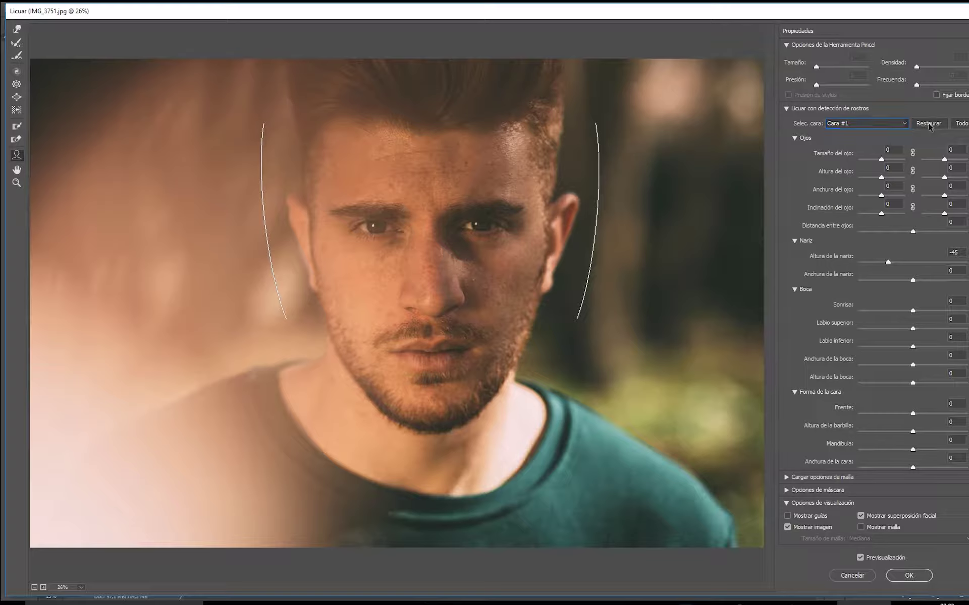
click(930, 126)
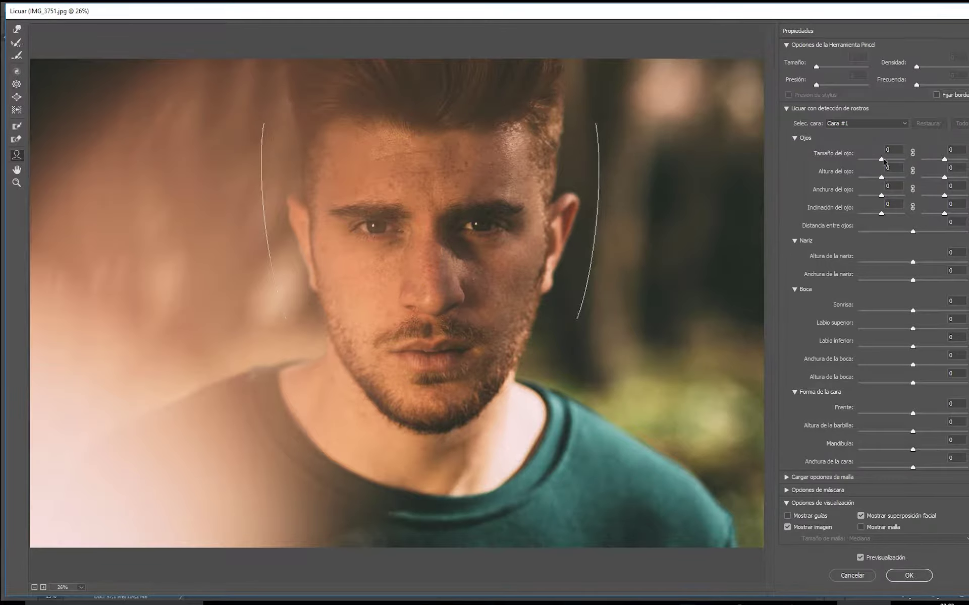
drag(881, 159, 898, 160)
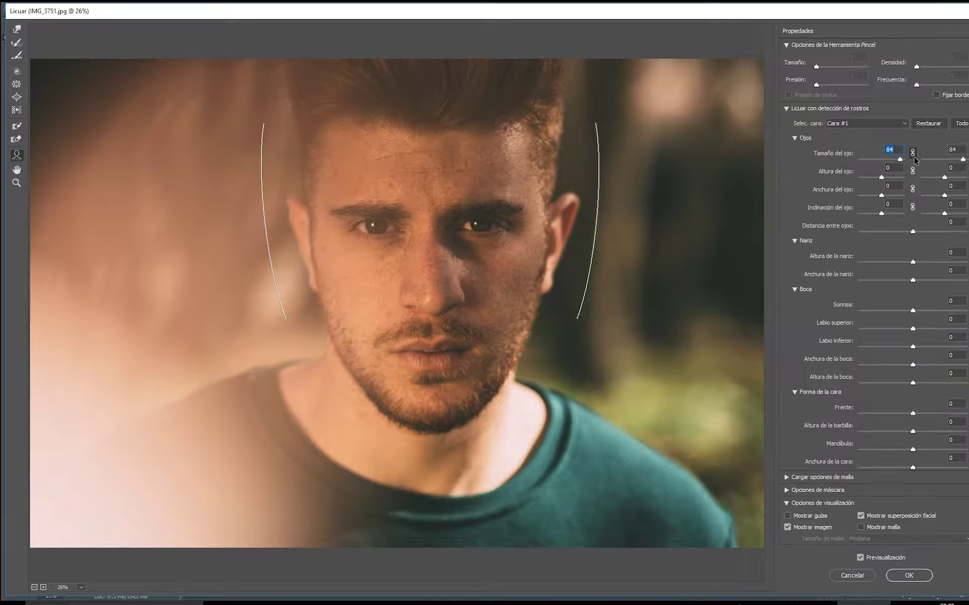
mouse_move(481, 225)
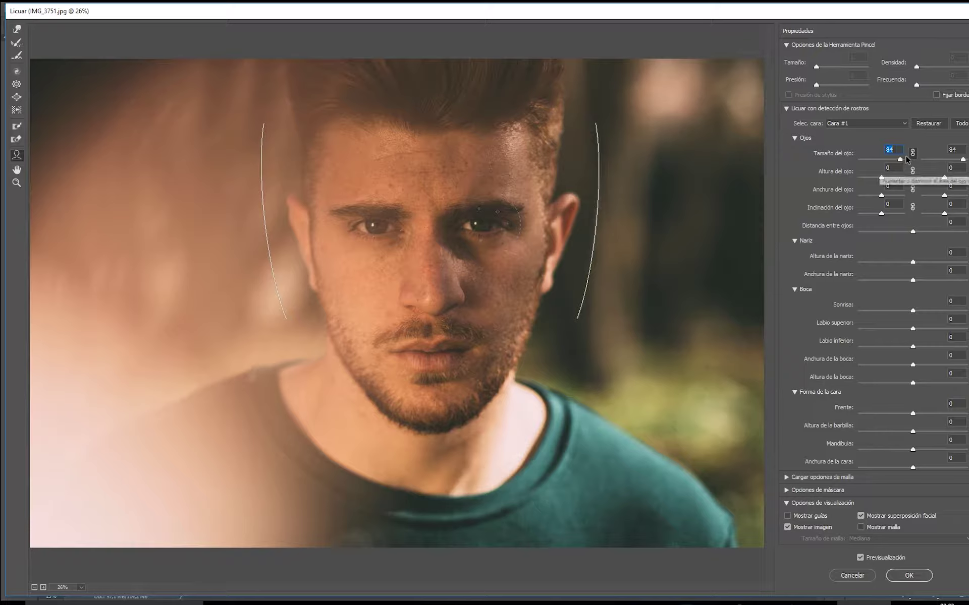
mouse_move(900, 160)
mouse_down()
mouse_move(888, 159)
mouse_move(894, 182)
mouse_up()
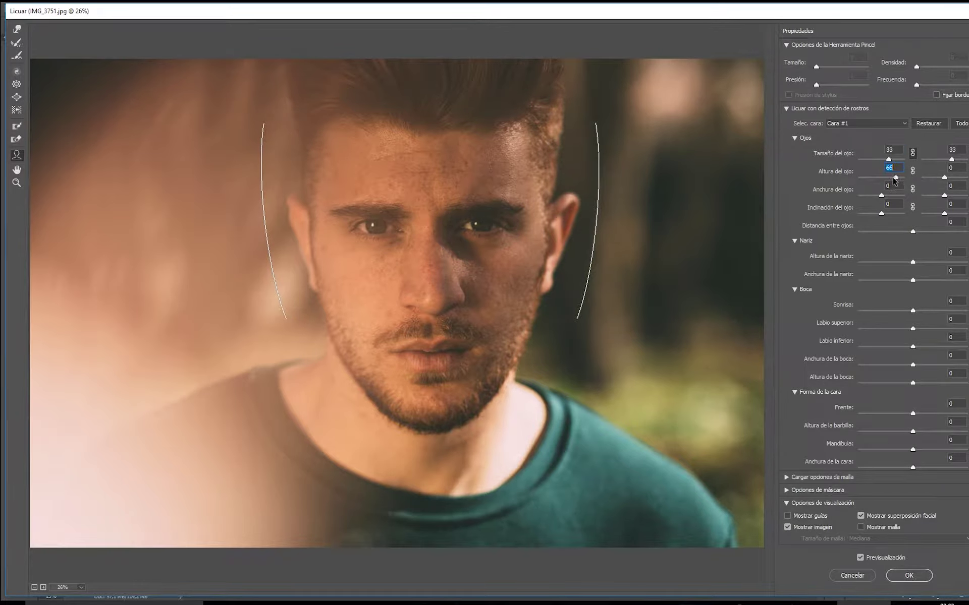
click(912, 171)
mouse_move(881, 214)
mouse_down()
mouse_move(902, 213)
mouse_move(849, 220)
mouse_move(871, 216)
mouse_up()
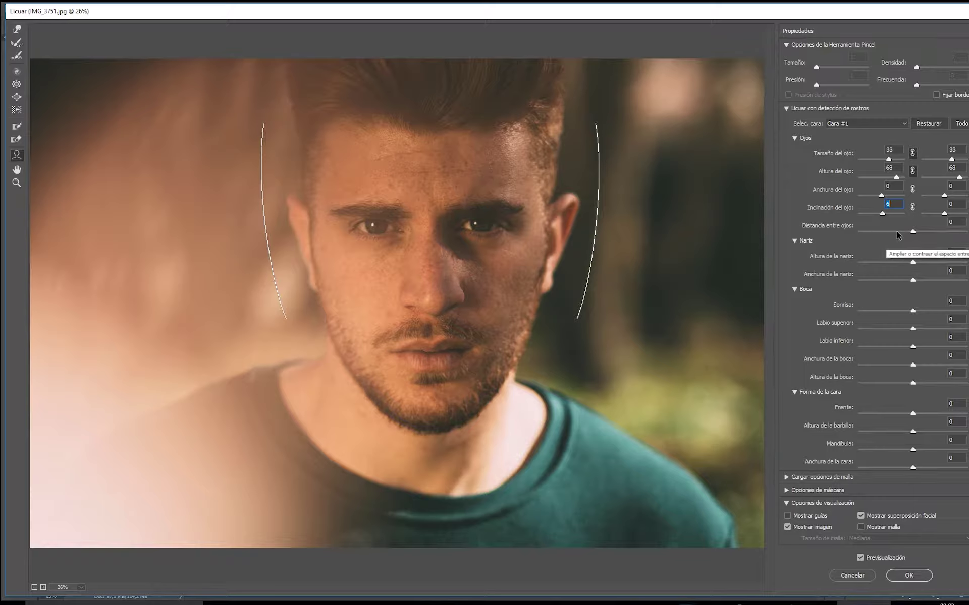
Set eye tilt 6 and eye distance -6, and push Sonrisa to 100.
drag(913, 231, 909, 231)
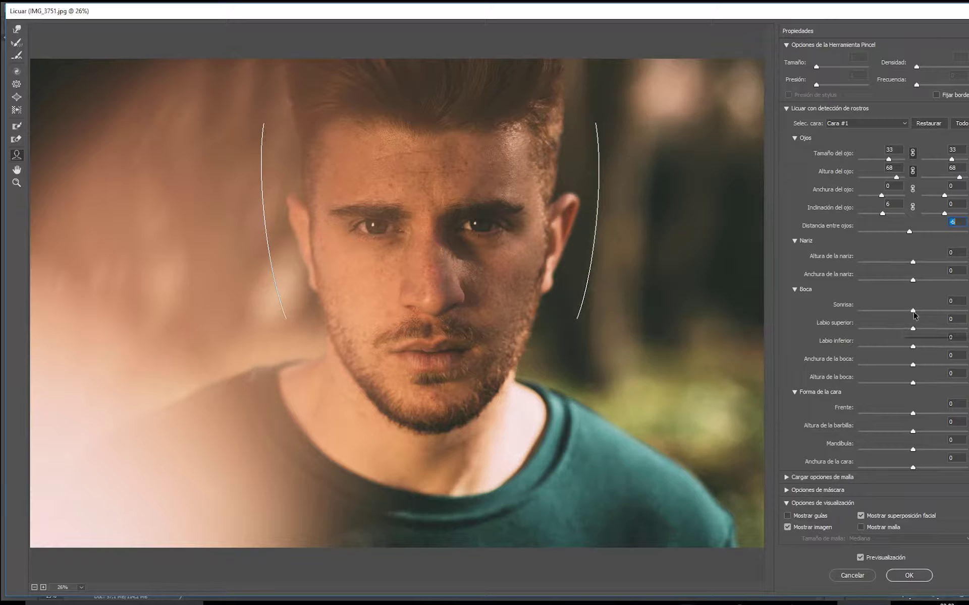
drag(913, 311, 929, 311)
drag(896, 308, 965, 310)
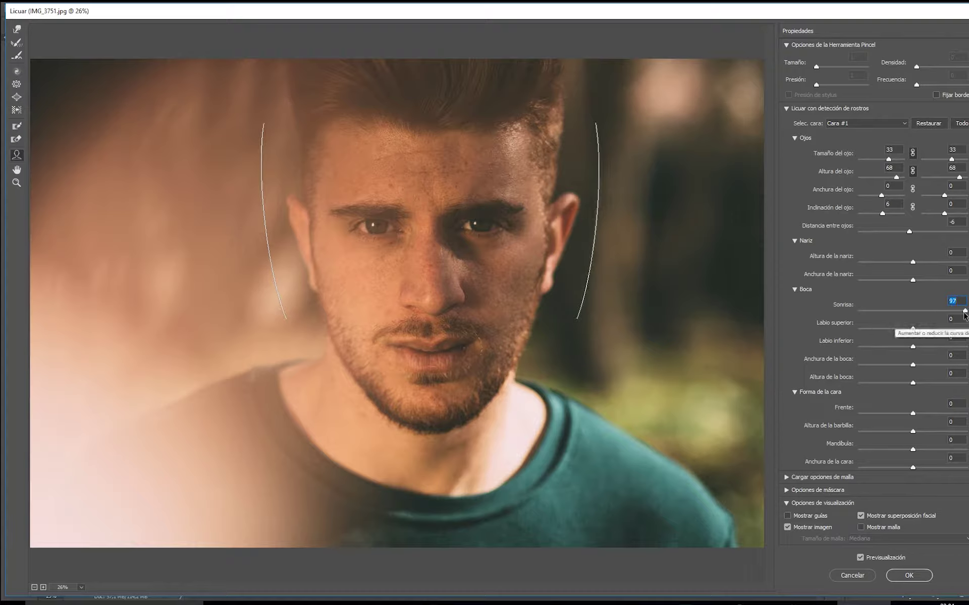
drag(964, 310, 944, 310)
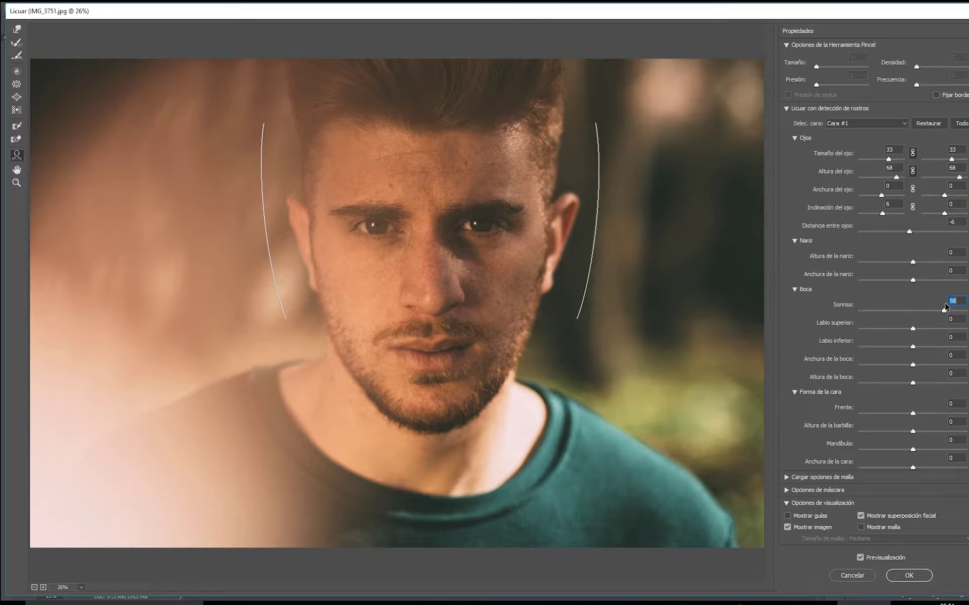
drag(945, 310, 965, 310)
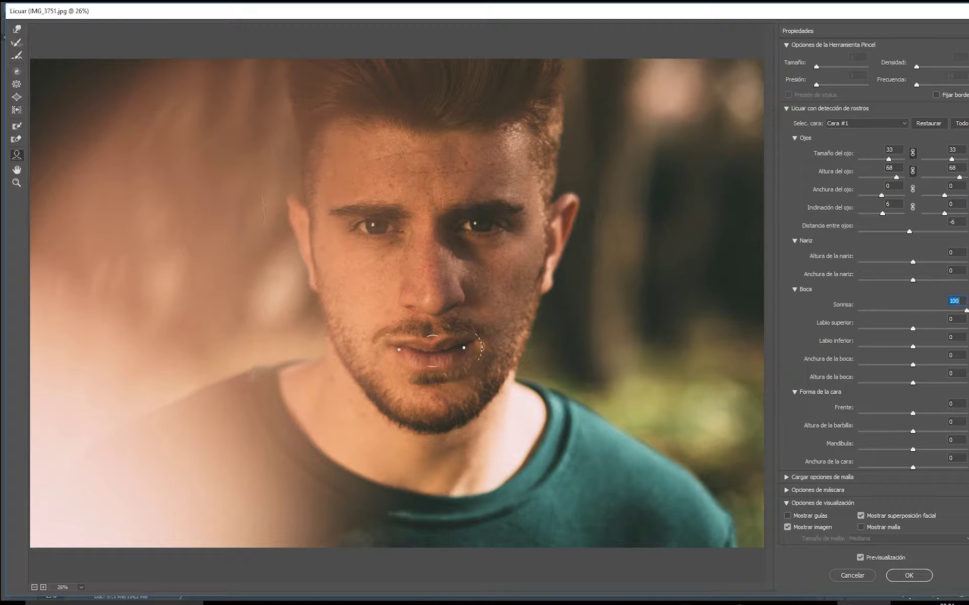
Select the mouth, set upper lip to 12, then drag Frente (forehead) to -100.
click(435, 332)
drag(435, 326, 435, 319)
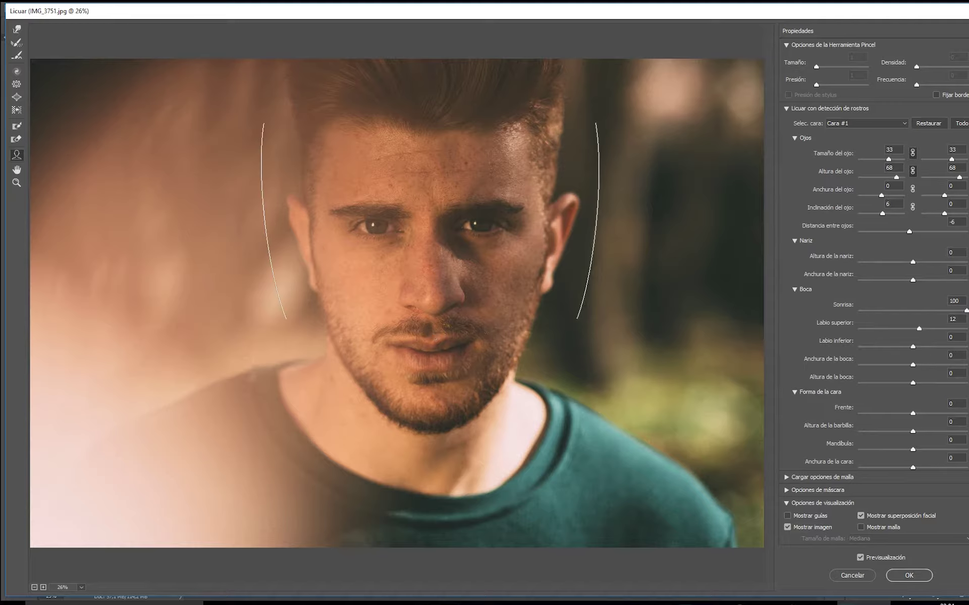
scroll(913, 363, down, 2)
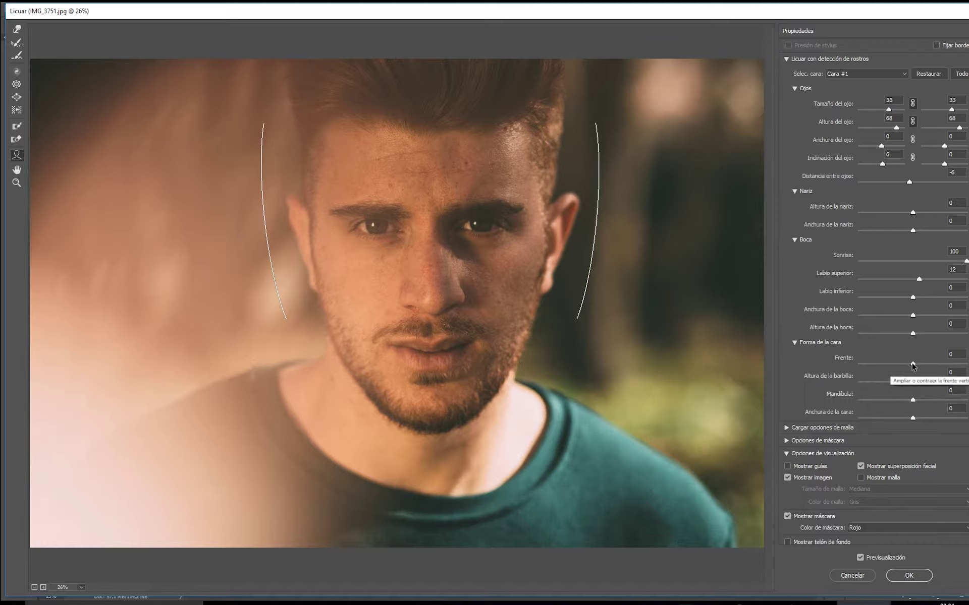
drag(913, 363, 827, 369)
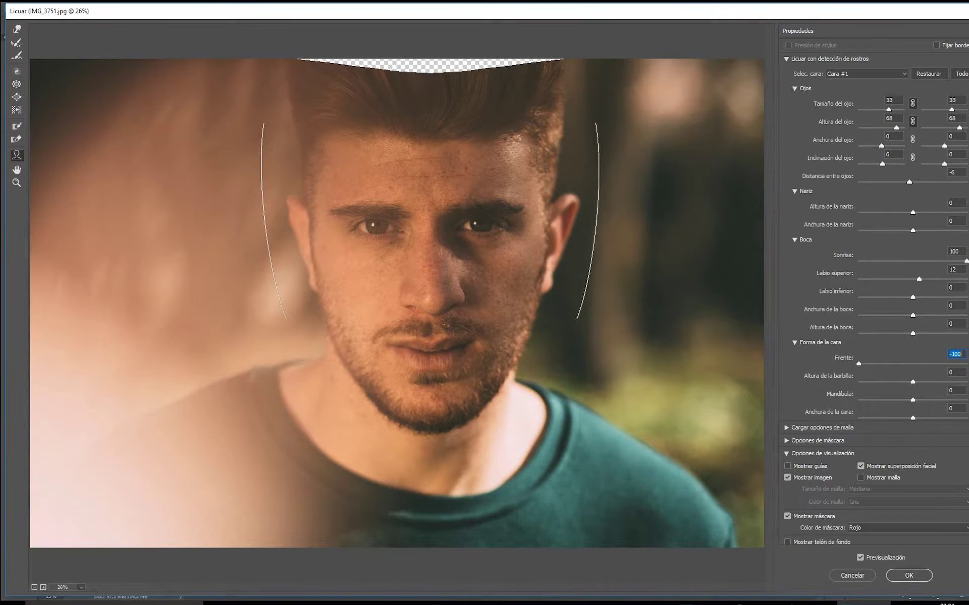
Commit the Licuar edits to Fondo copia and toggle both layers' visibility to compare.
click(908, 576)
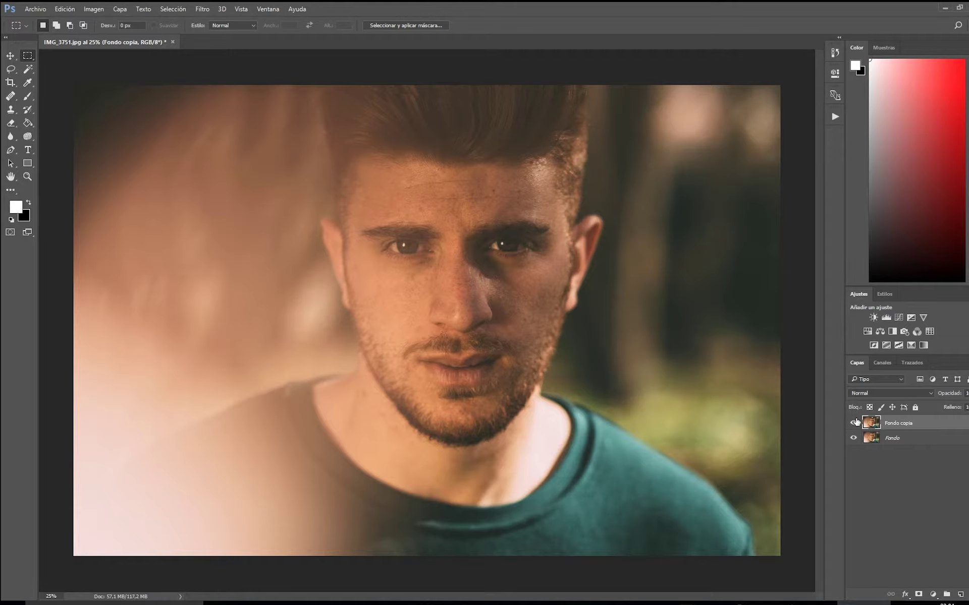
click(853, 422)
click(853, 438)
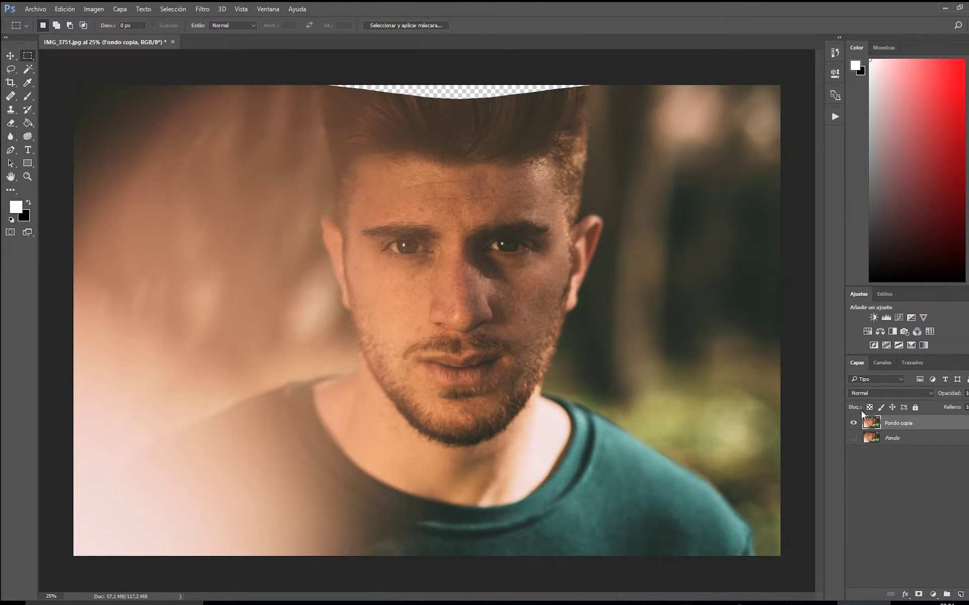
click(853, 425)
click(853, 424)
click(853, 437)
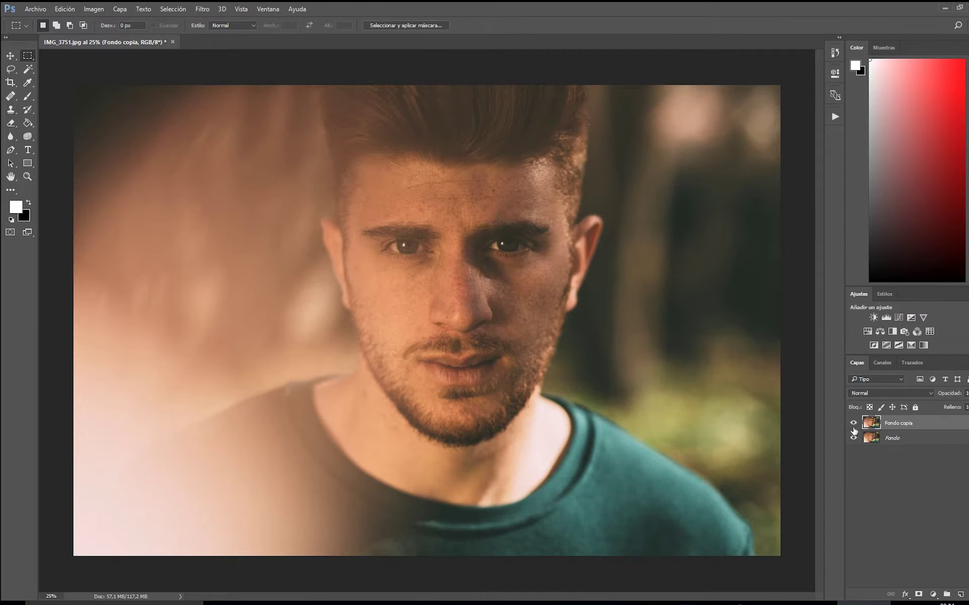
Flip Fondo copia off and on against the original, finishing with Fondo hidden.
click(853, 424)
click(853, 424)
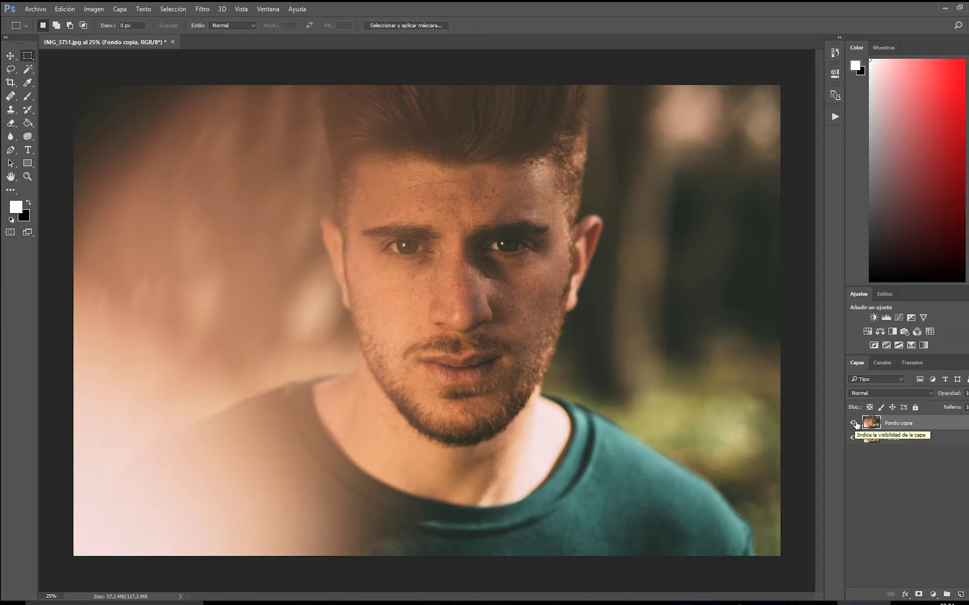
click(853, 424)
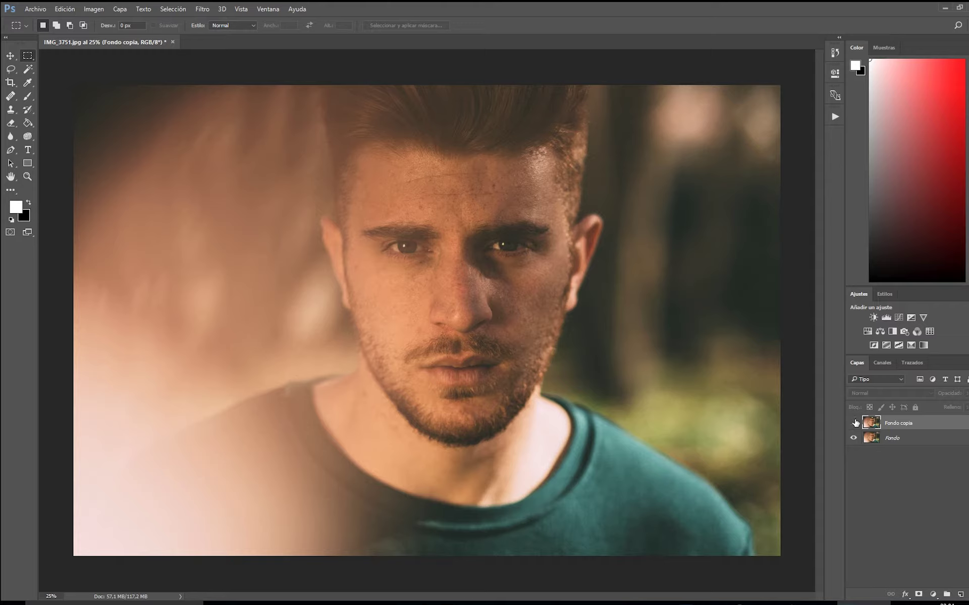
click(853, 424)
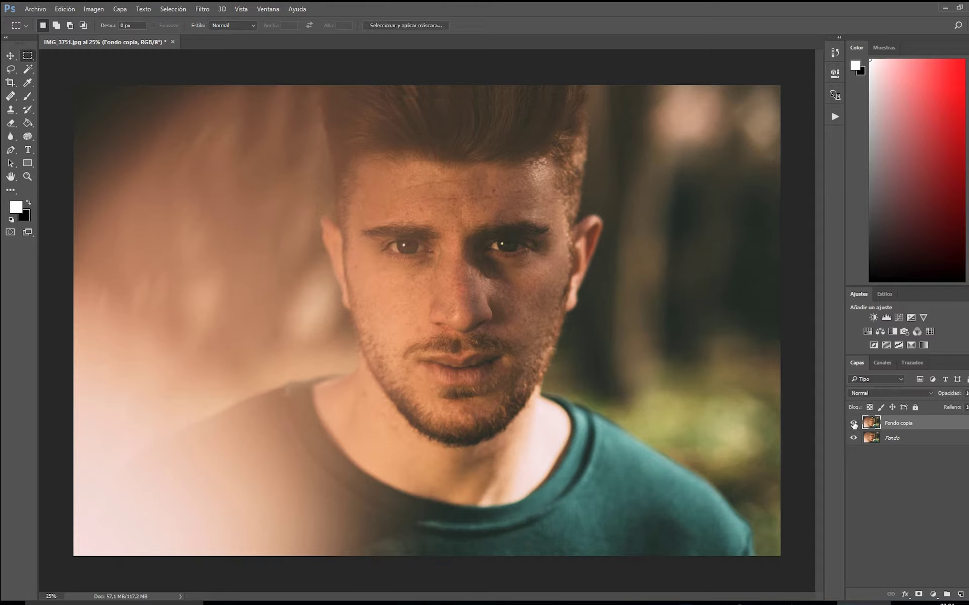
click(853, 438)
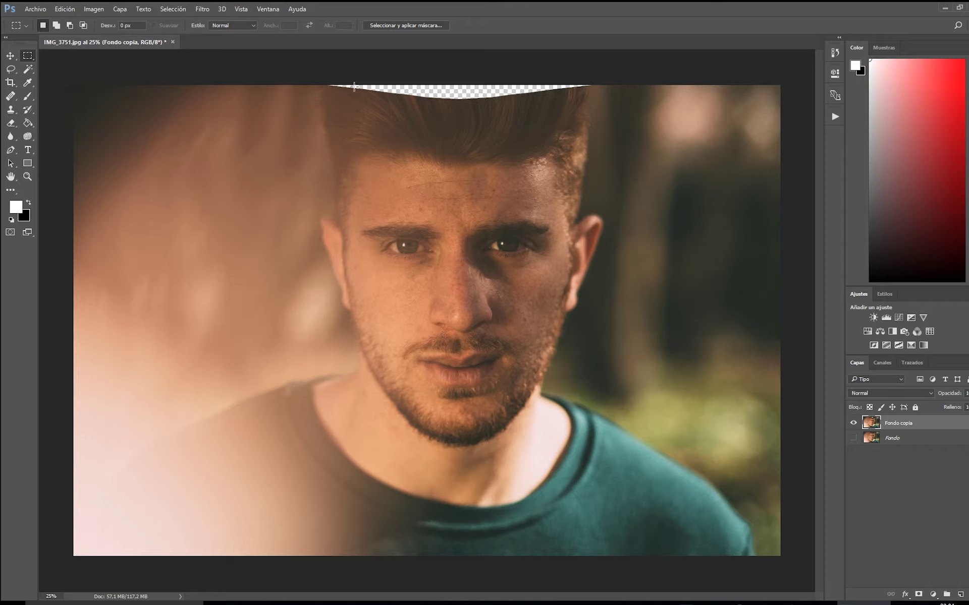